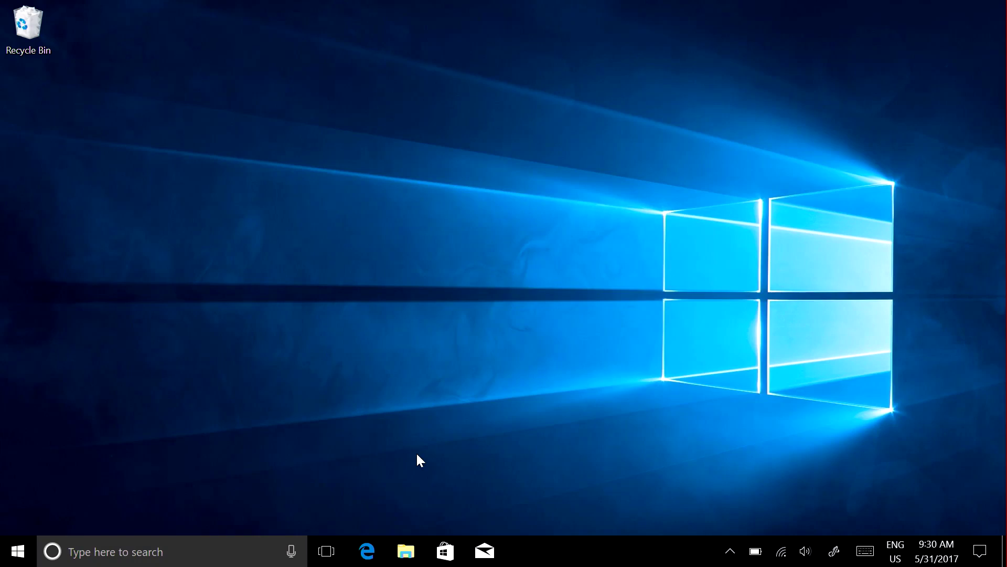
Search the taskbar for 'windows update' so Check for updates appears as best match
{"action": "left_click", "coordinate": [142, 551]}
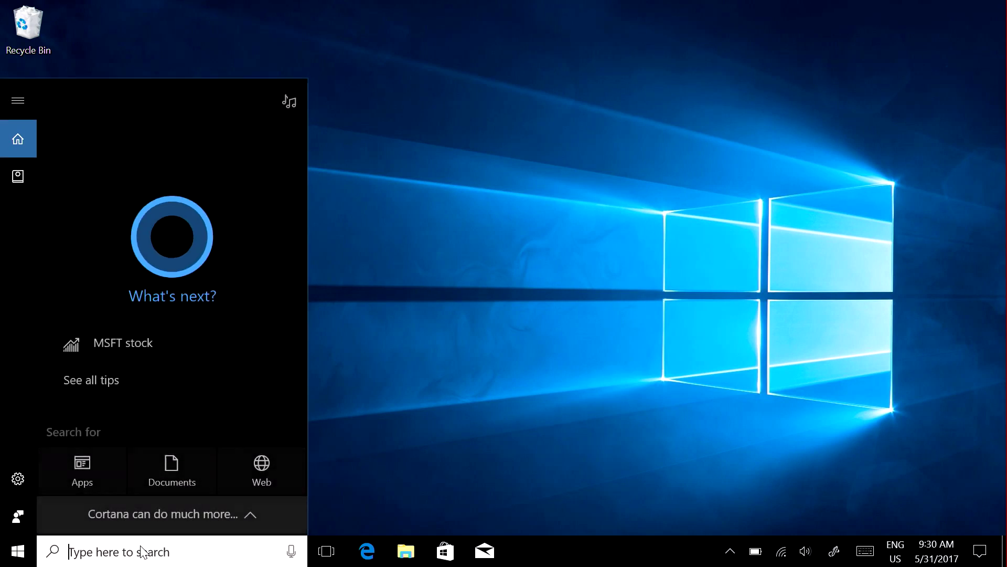
{"action": "type", "text": "windows update"}
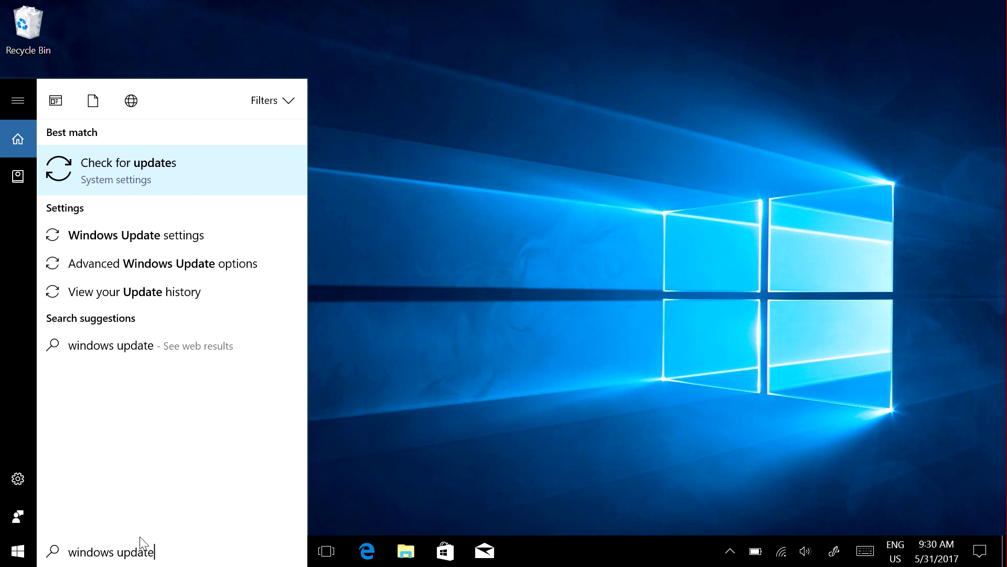